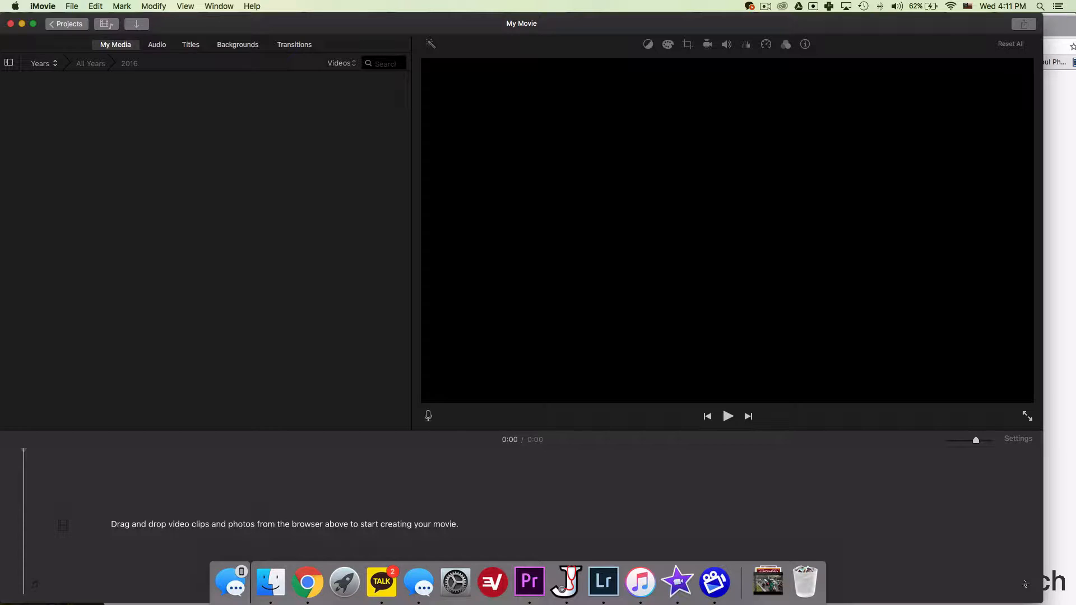
Open the Downloads stack from the Dock to show its video files.
left_click(770, 583)
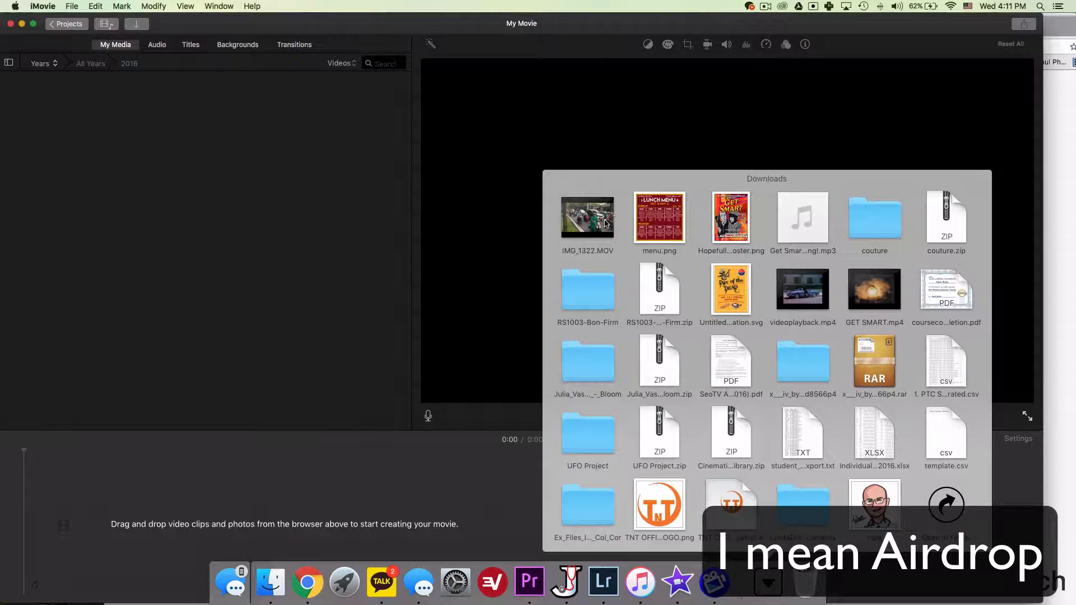
Drag IMG_1322.MOV from Downloads onto the empty My Movie timeline.
left_click_drag(595, 226, 85, 532)
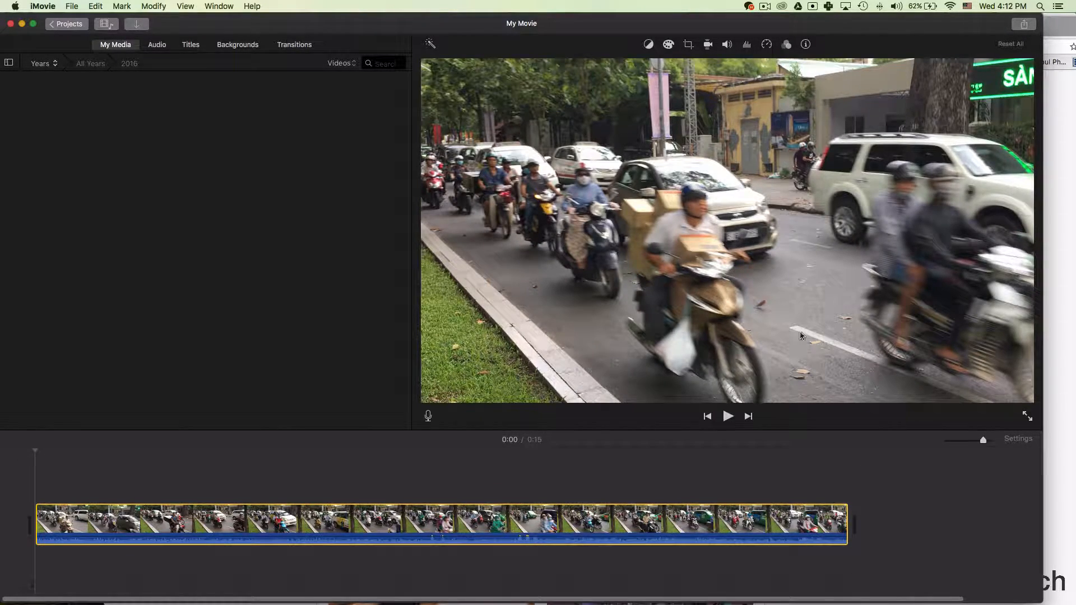
Speed the traffic clip up to Fast, then to a custom 266%, previewing it.
left_click(767, 45)
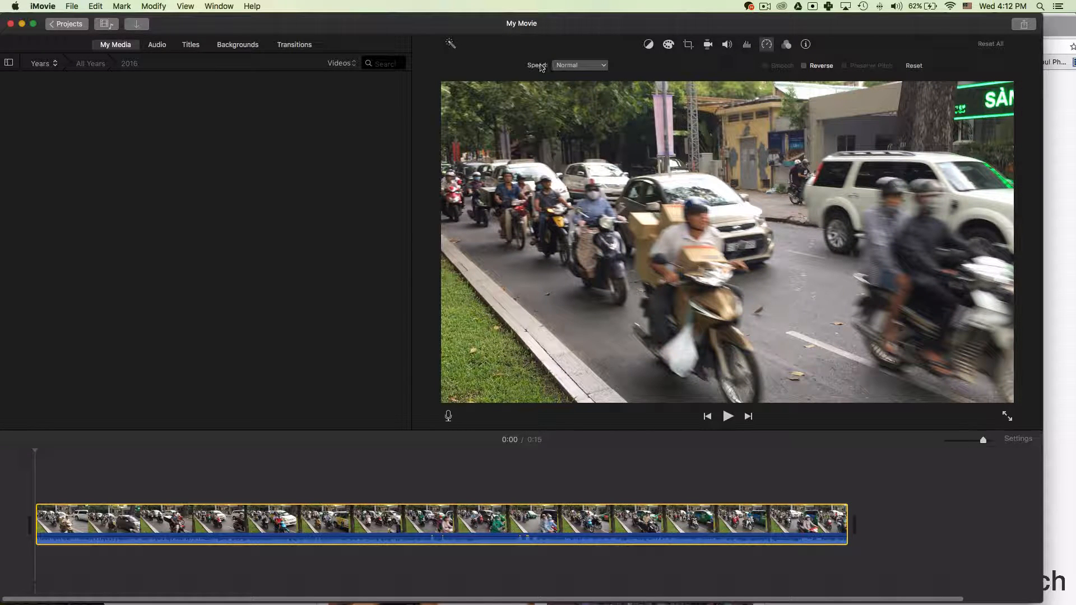
left_click(601, 69)
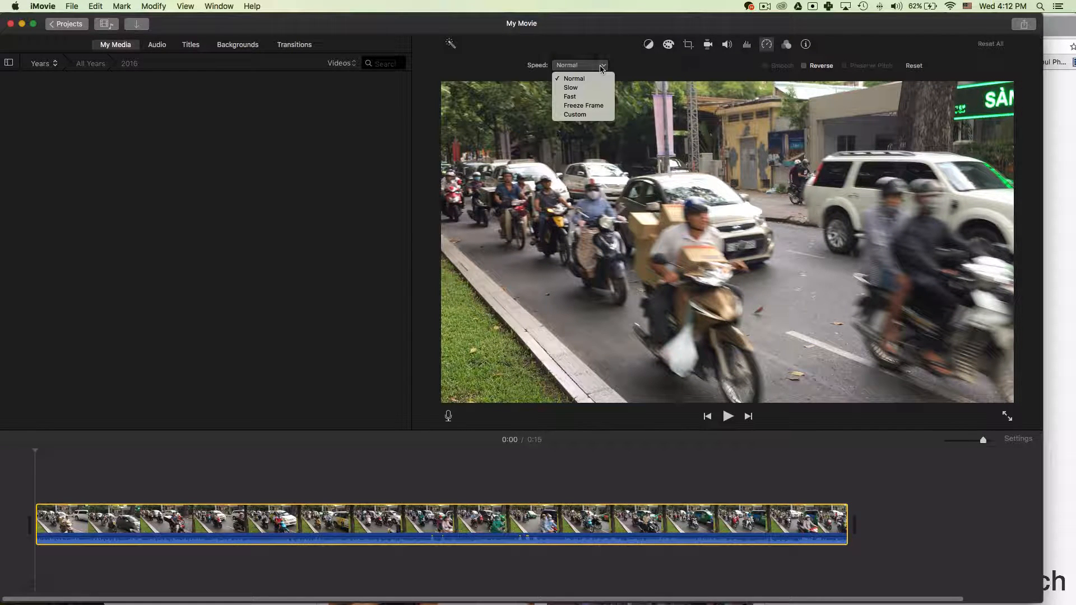
left_click(577, 97)
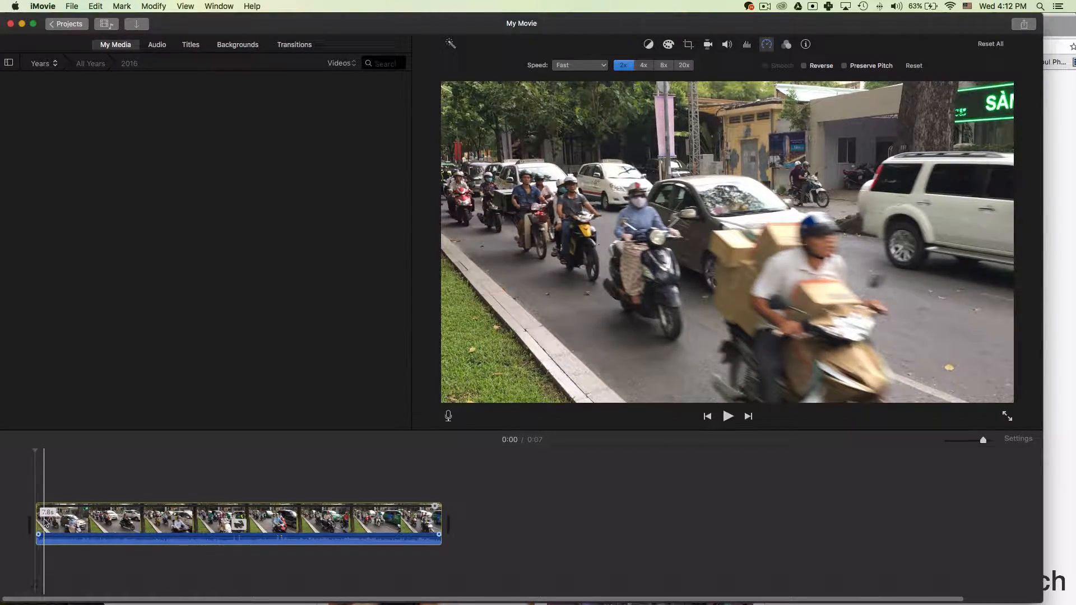
key("space")
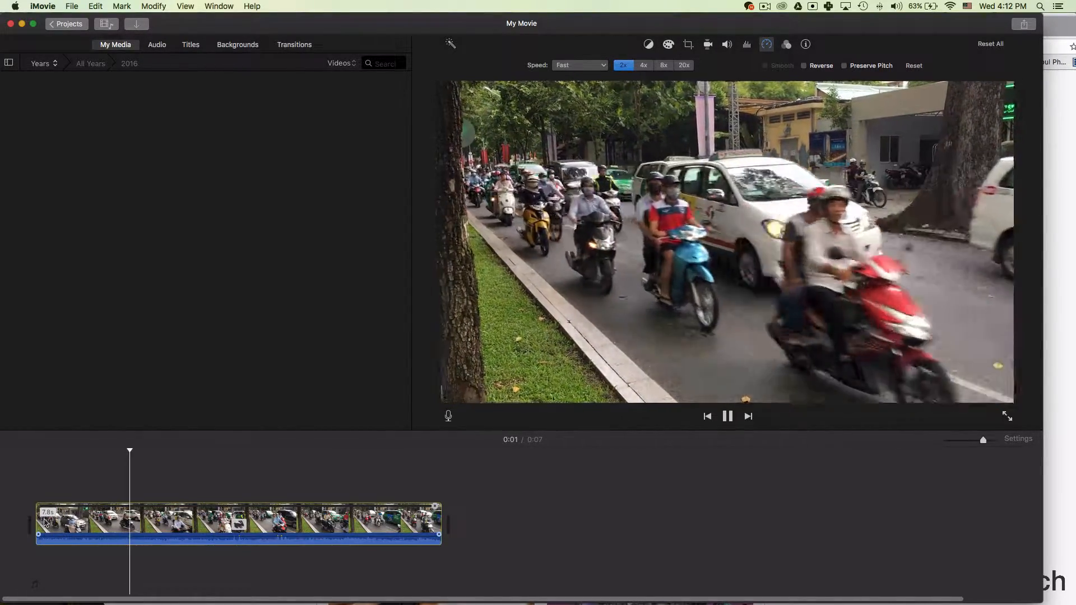
key("space")
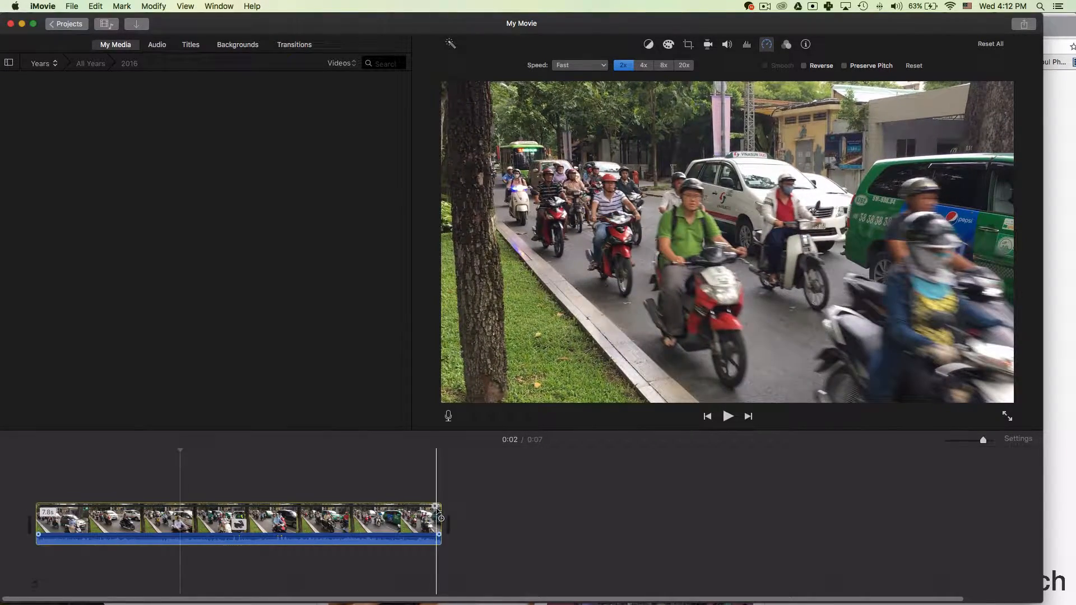
left_click_drag(438, 511, 339, 510)
key("XF86AudioMute")
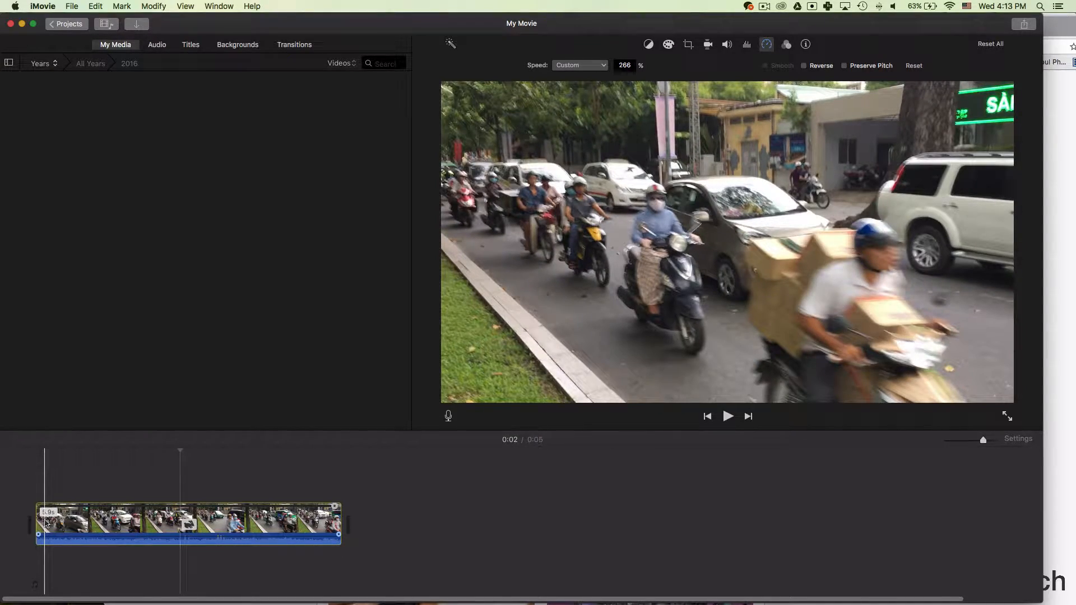
key("space")
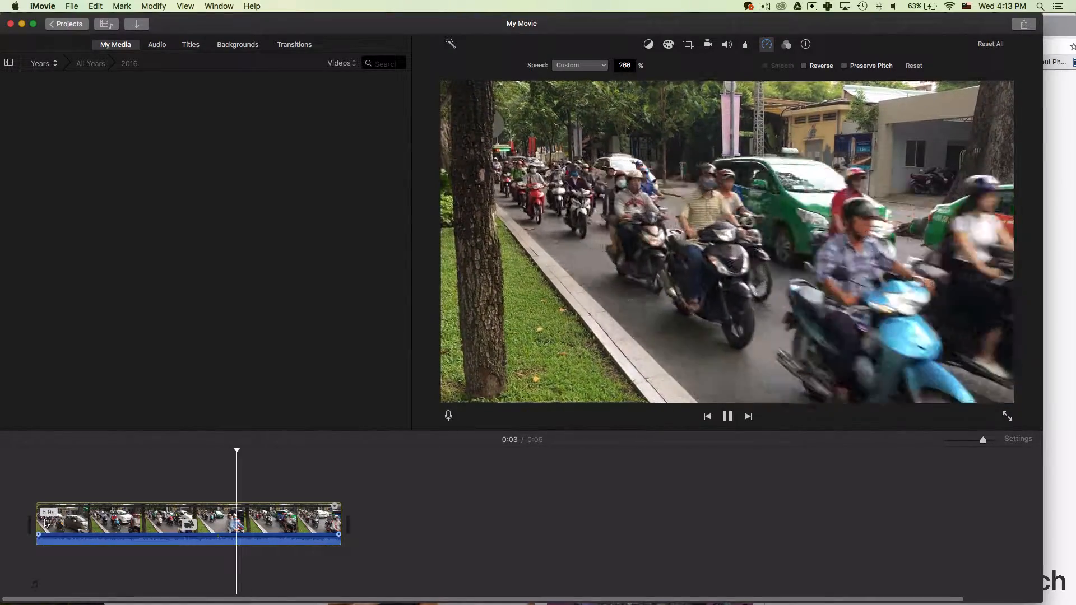
key("space")
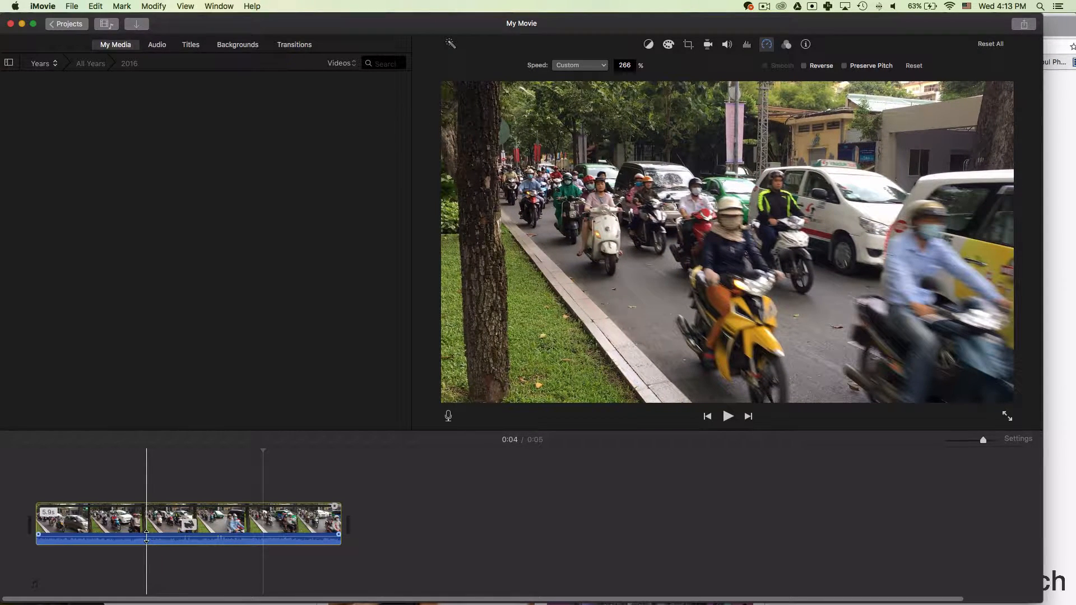
Drop the clip's original audio volume to 0% and return to the movie start.
left_click(146, 538)
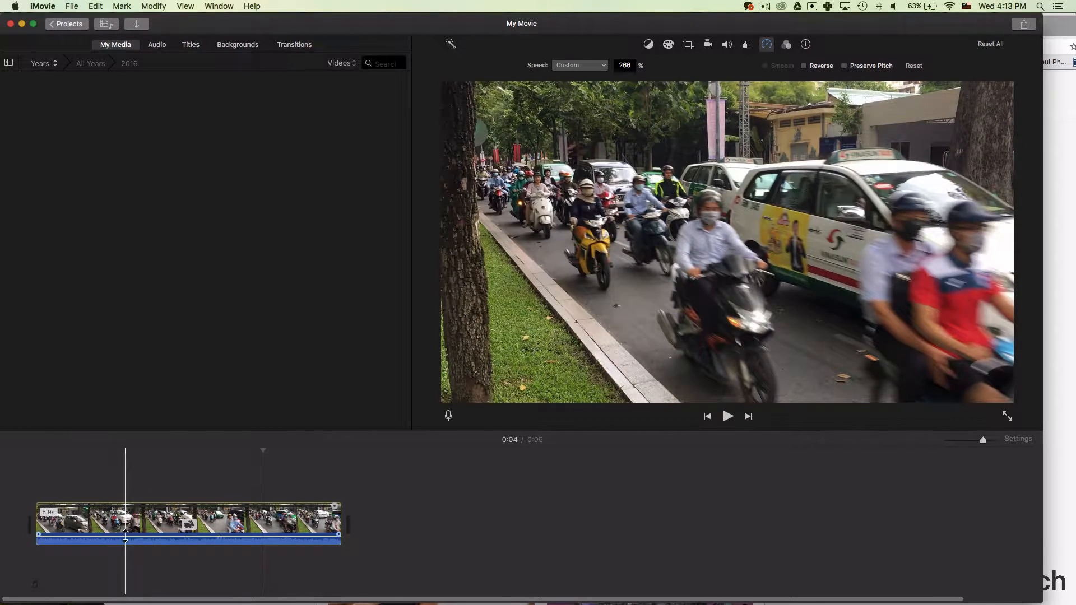
left_click(125, 540)
left_click_drag(125, 538, 125, 552)
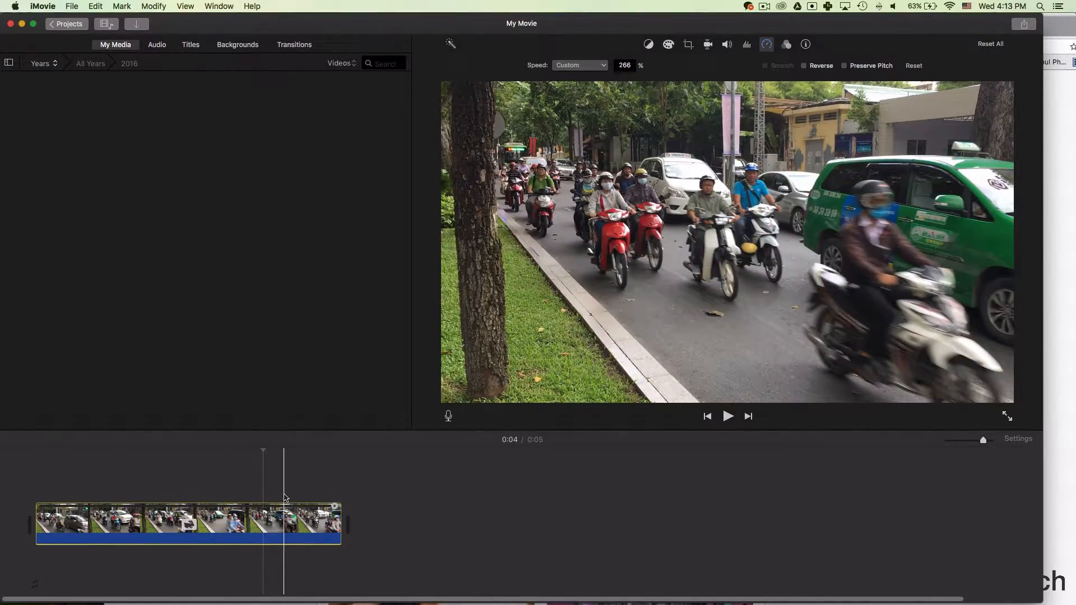
left_click(48, 482)
Record a 5.6-second voiceover from the movie start and raise its volume to 126%.
left_click(35, 480)
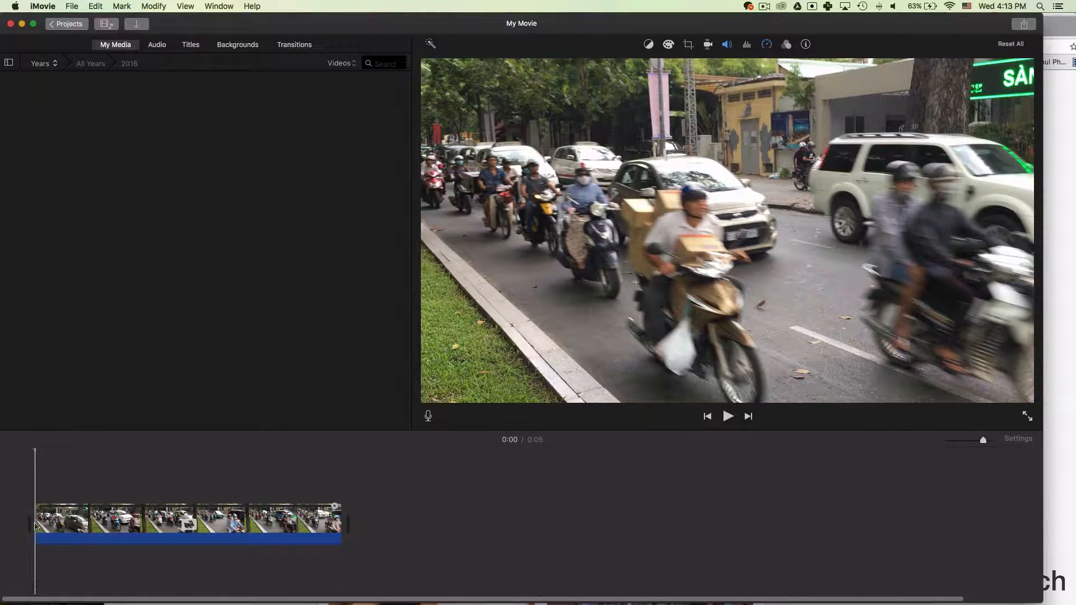
left_click(428, 416)
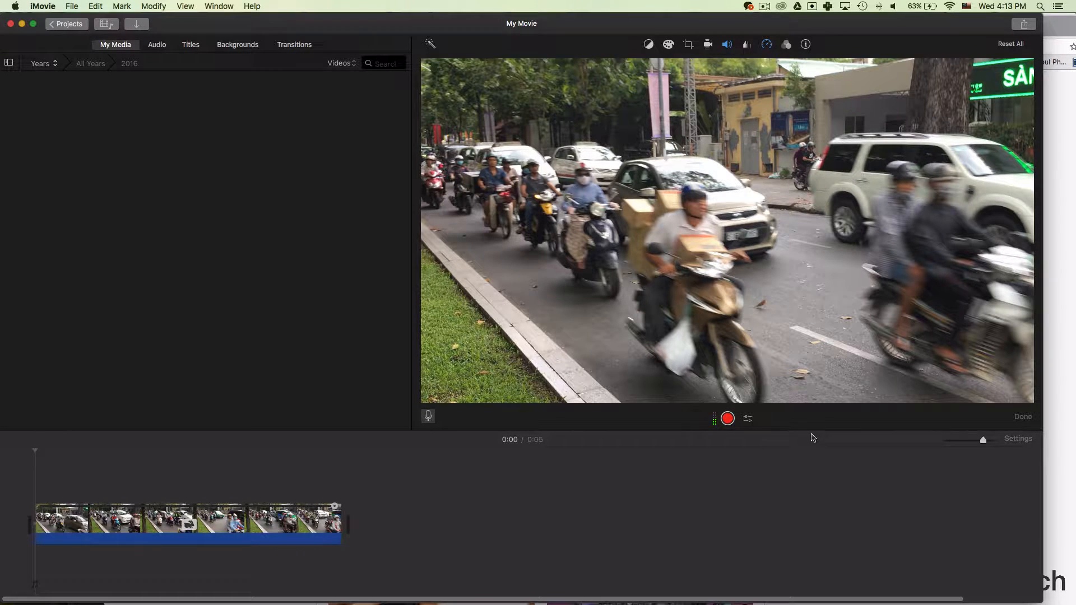
left_click(727, 419)
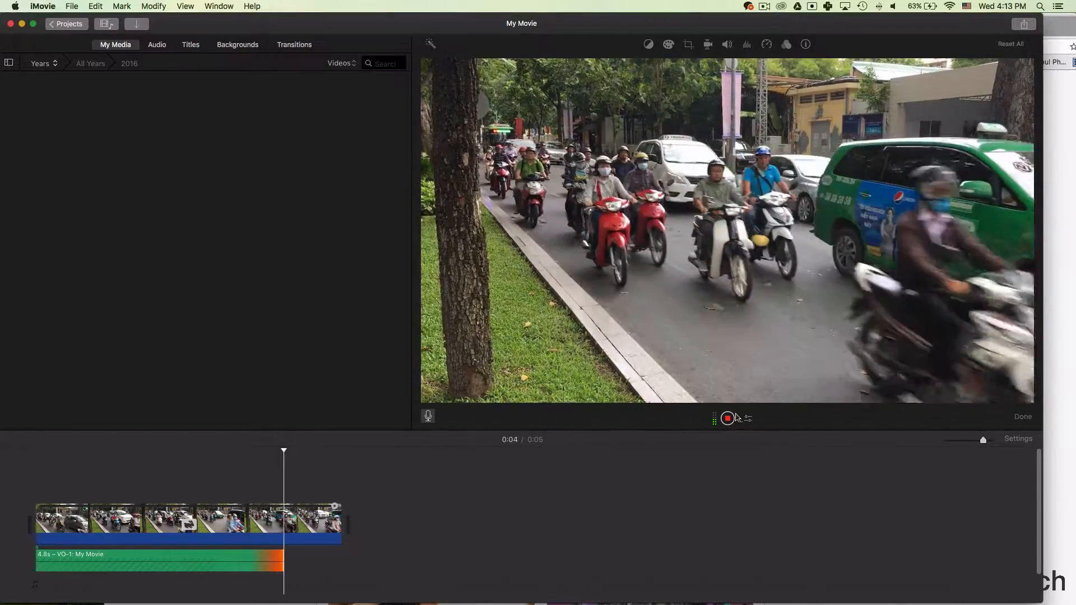
left_click(727, 418)
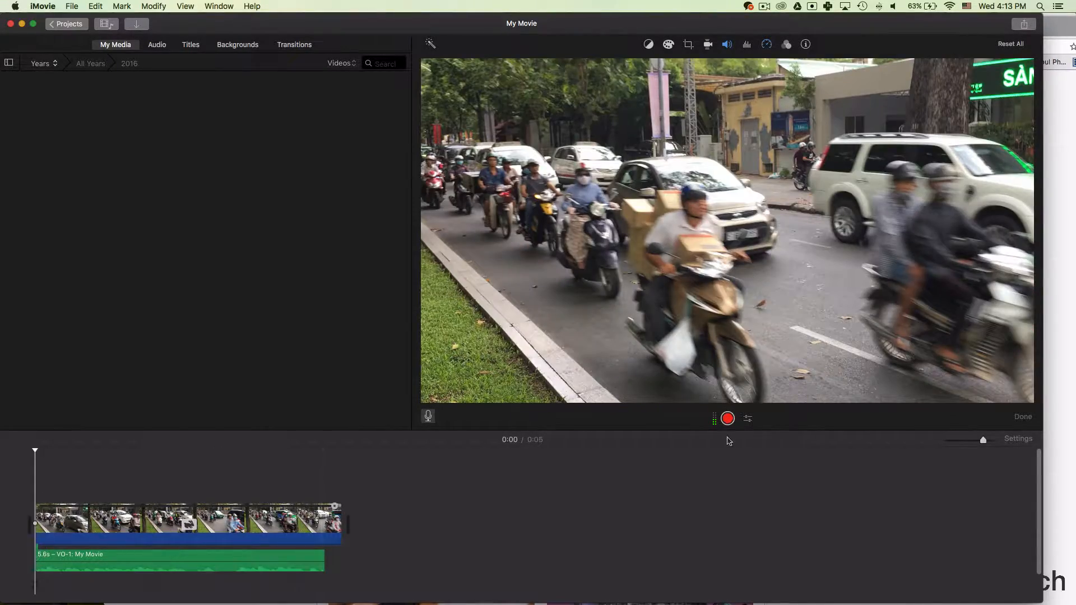
mouse_move(251, 561)
left_mouse_down()
mouse_move(378, 564)
mouse_move(231, 558)
left_mouse_up()
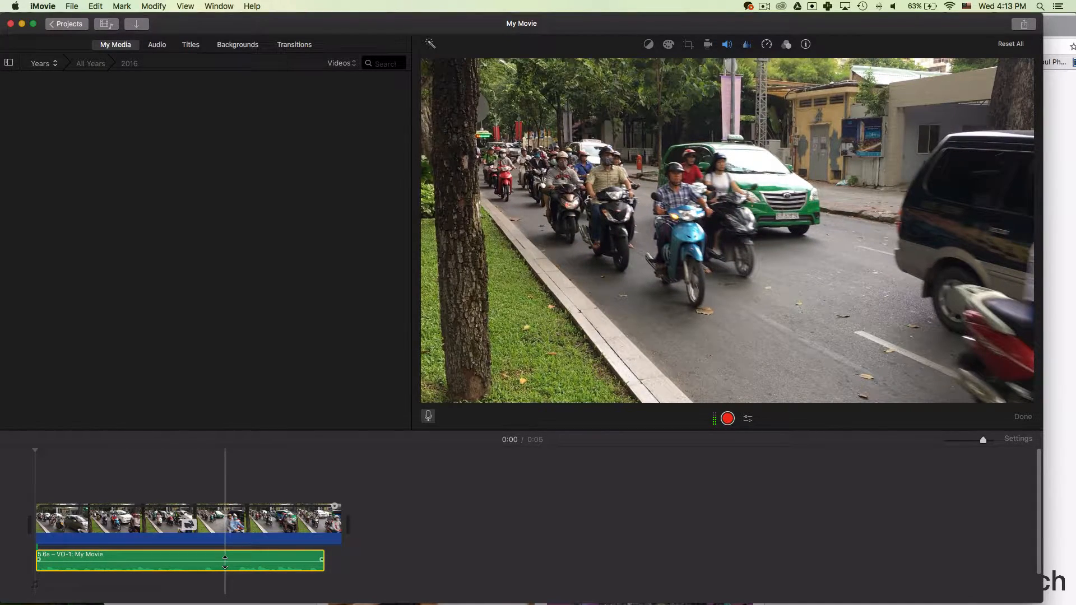
left_click_drag(224, 557, 227, 555)
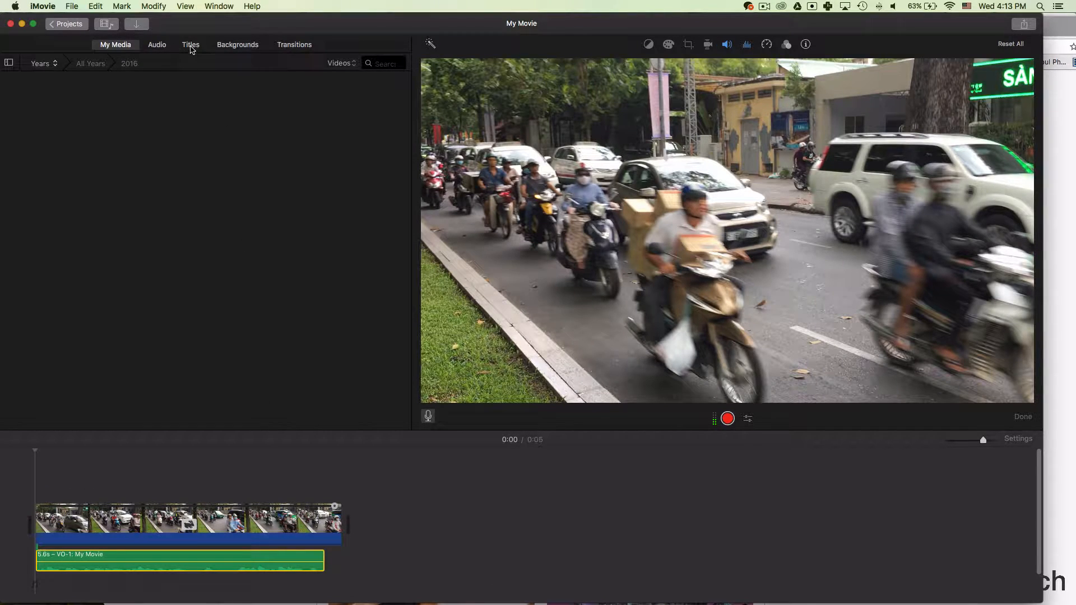
Place a Standard title before the traffic clip with its main line reading 'MY TITLE'.
left_click(191, 46)
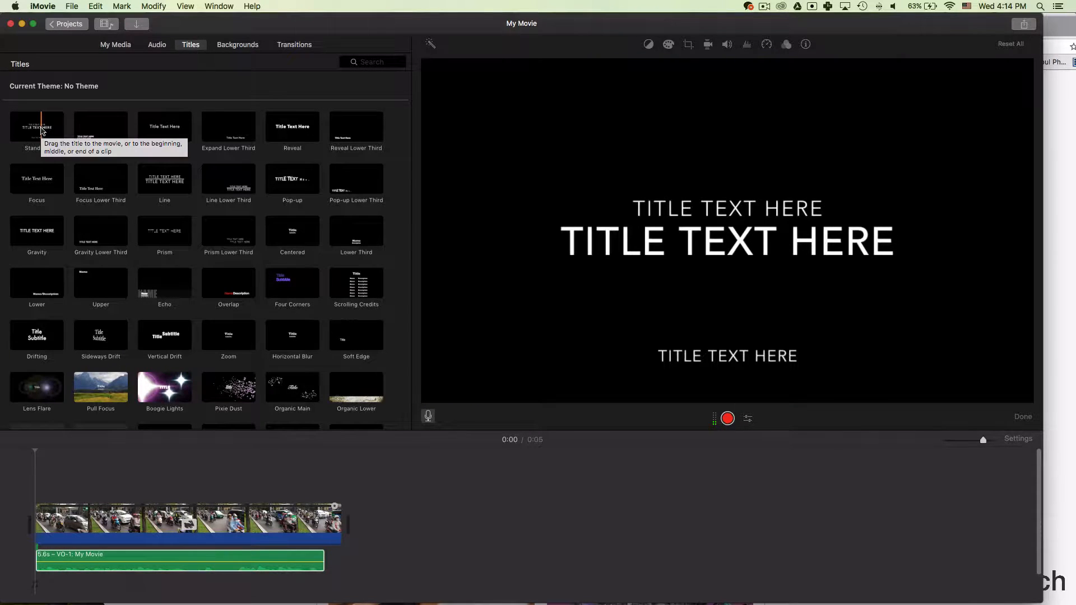
left_click_drag(43, 130, 31, 526)
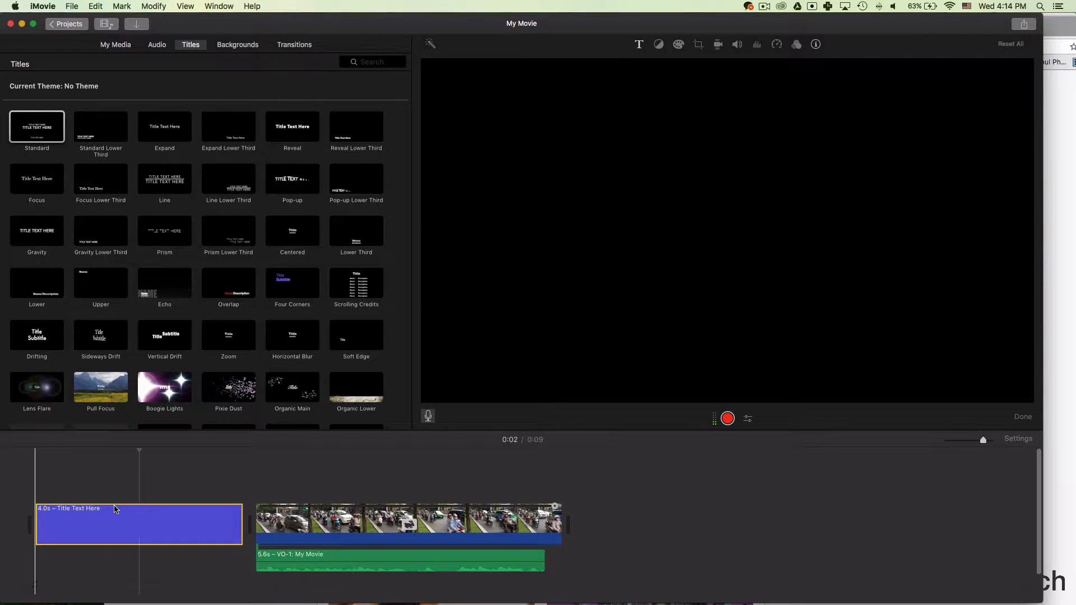
double_click(738, 245)
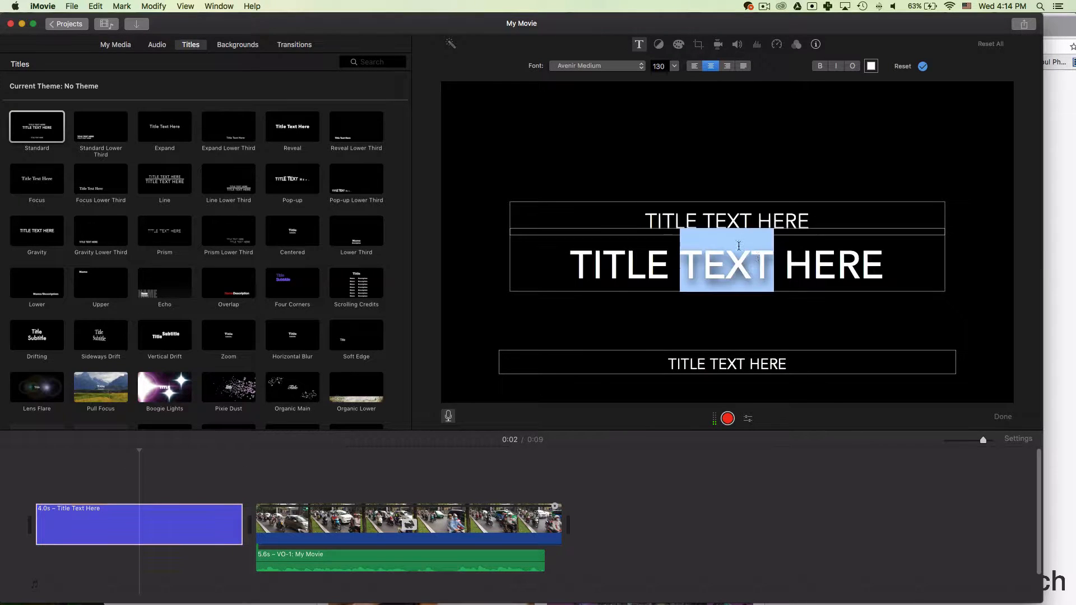
triple_click(760, 279)
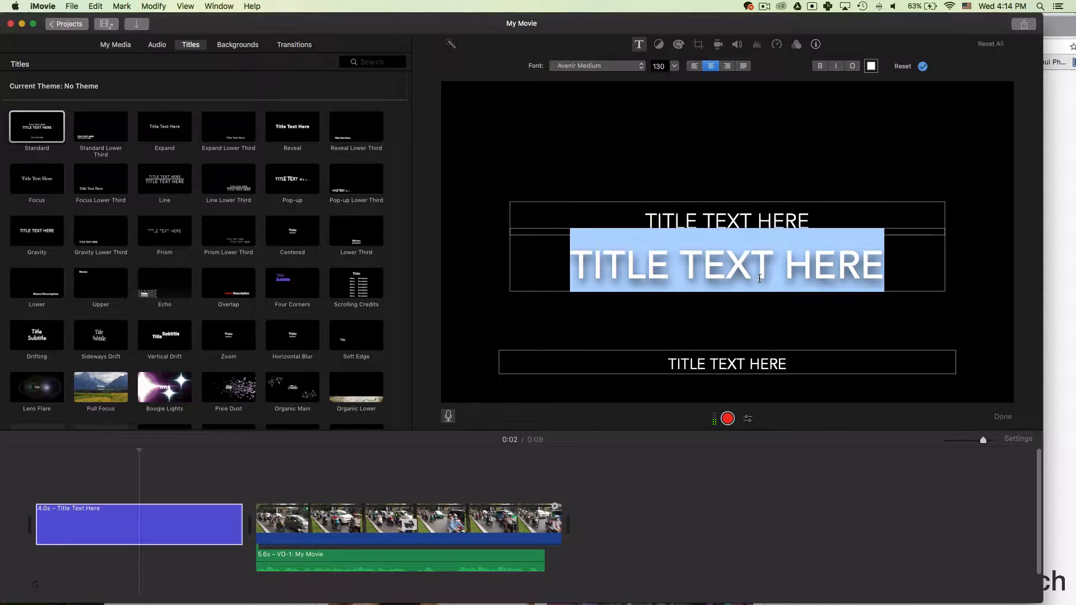
type("MY TITLE")
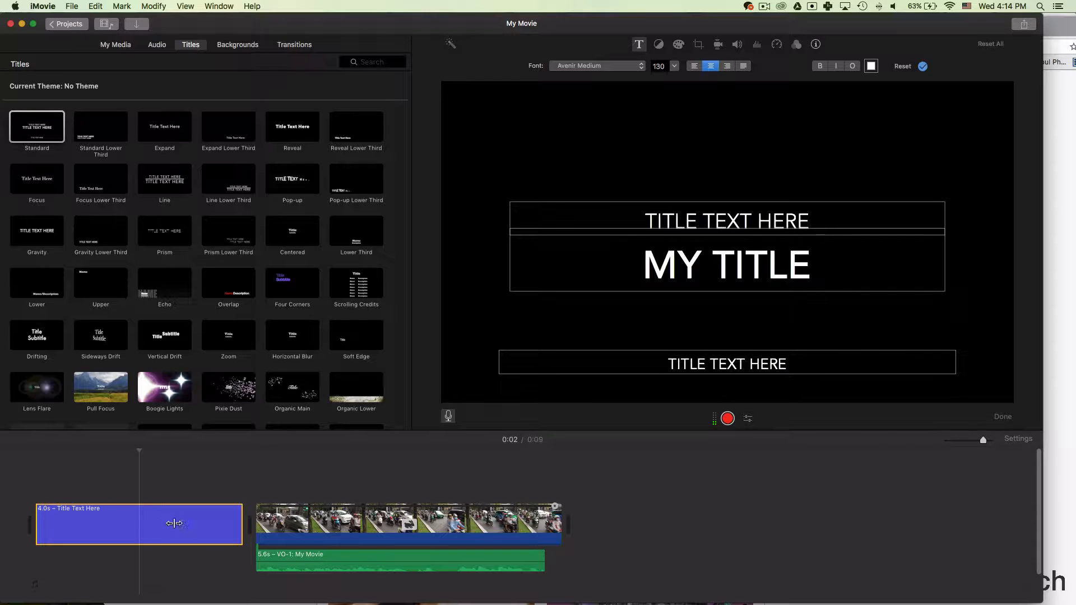
left_click(229, 478)
Trim the title clip to 1.0 second, play the movie back, and show the share destinations.
left_click_drag(242, 526, 82, 531)
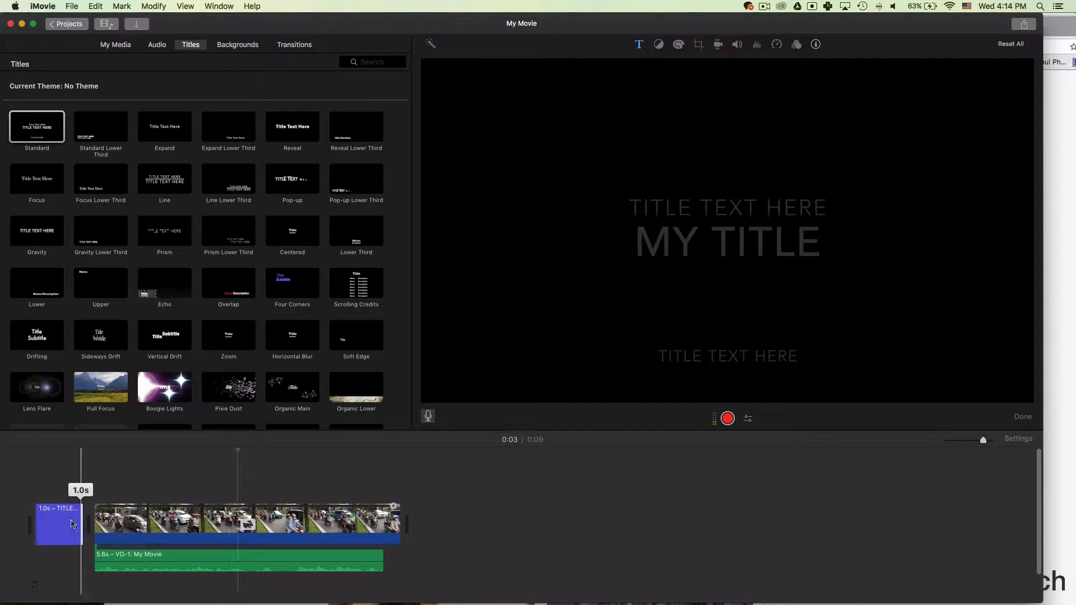
key("space")
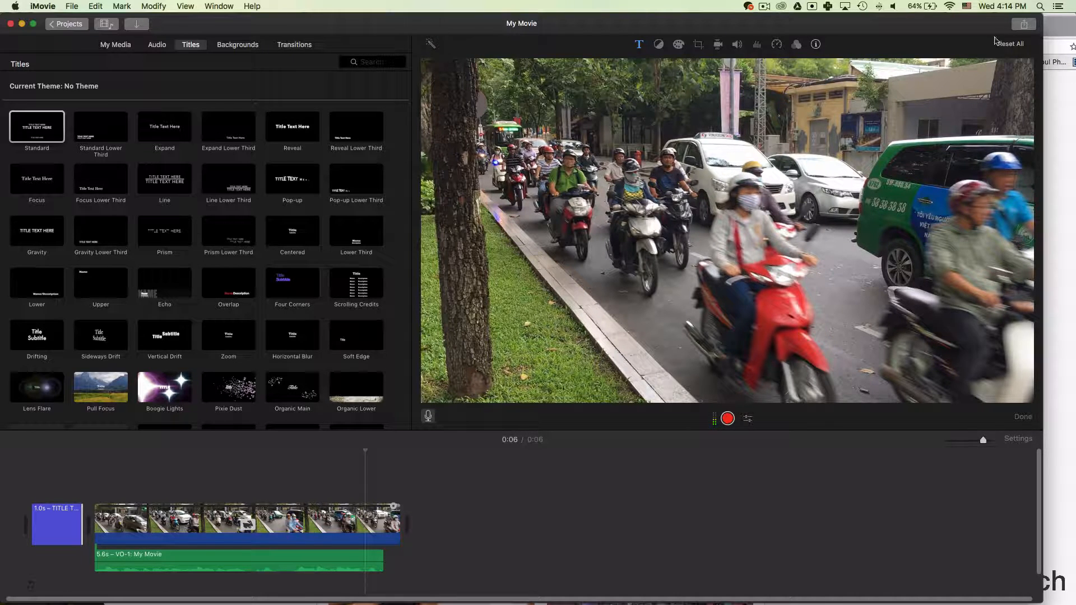
left_click(1023, 25)
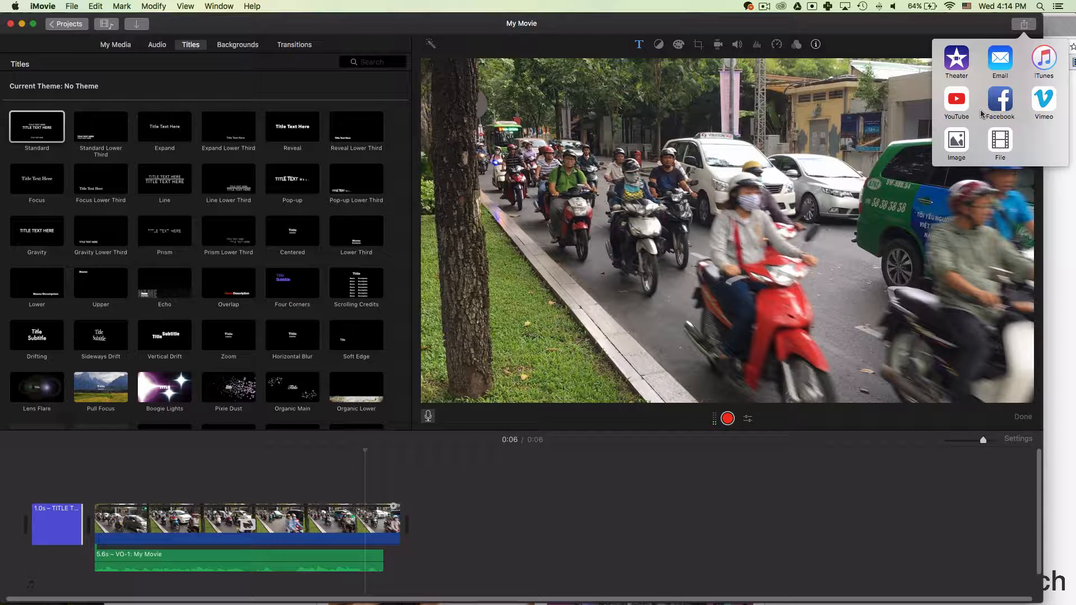
Export the movie as 'My Movie' to Documents at 1080p, High quality, Faster compression.
left_click(1000, 145)
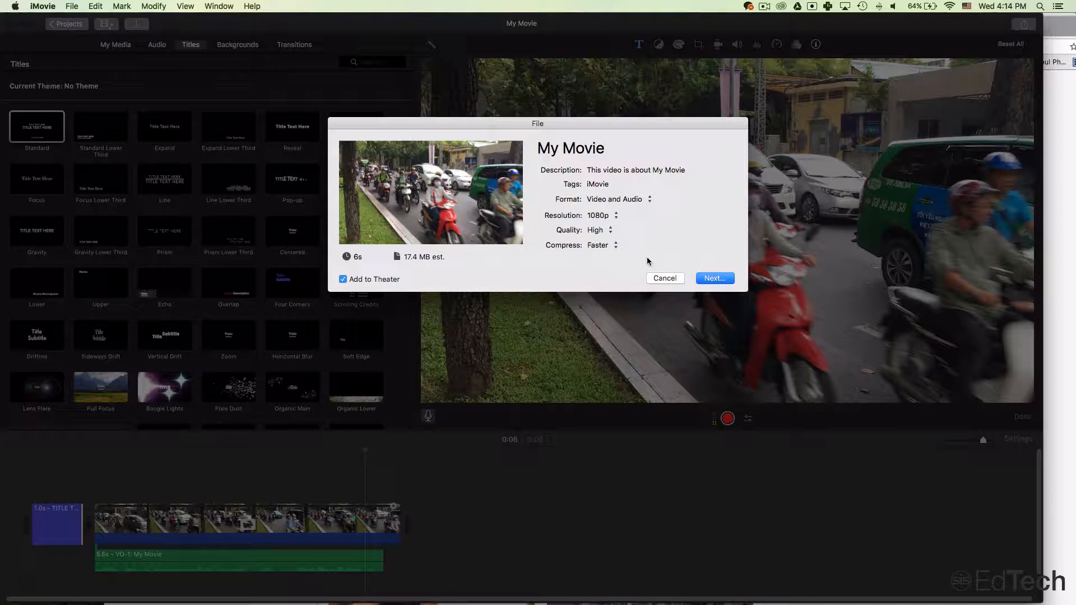
left_click(556, 148)
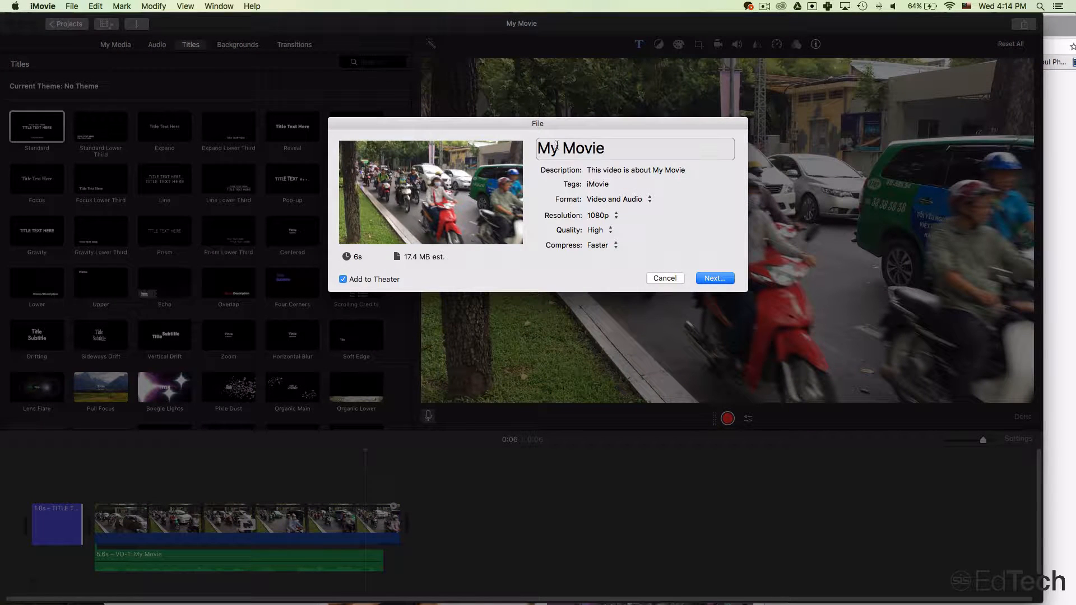
triple_click(628, 146)
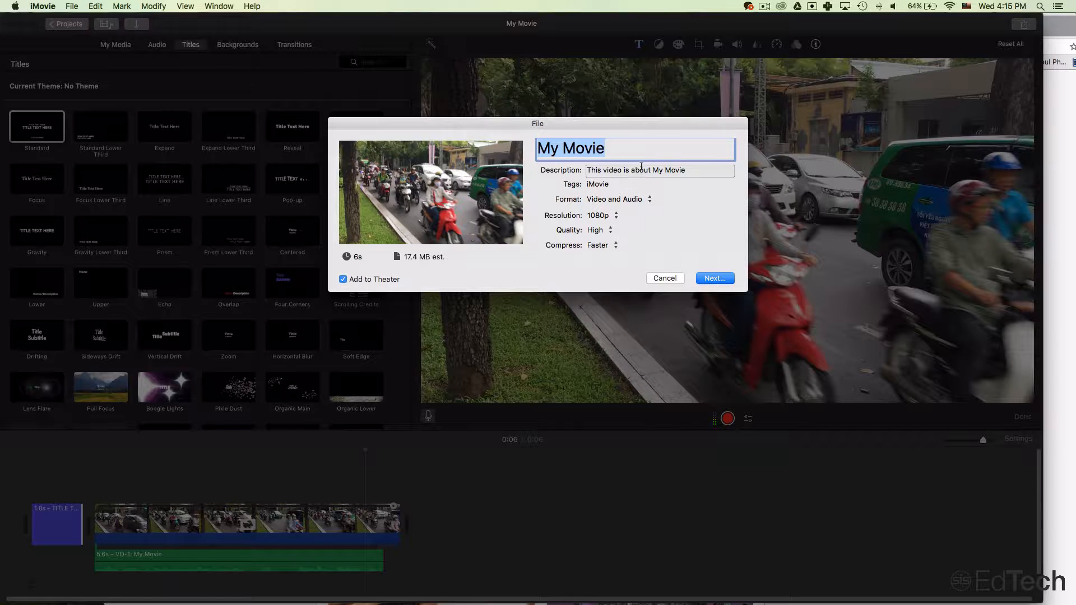
left_click(604, 211)
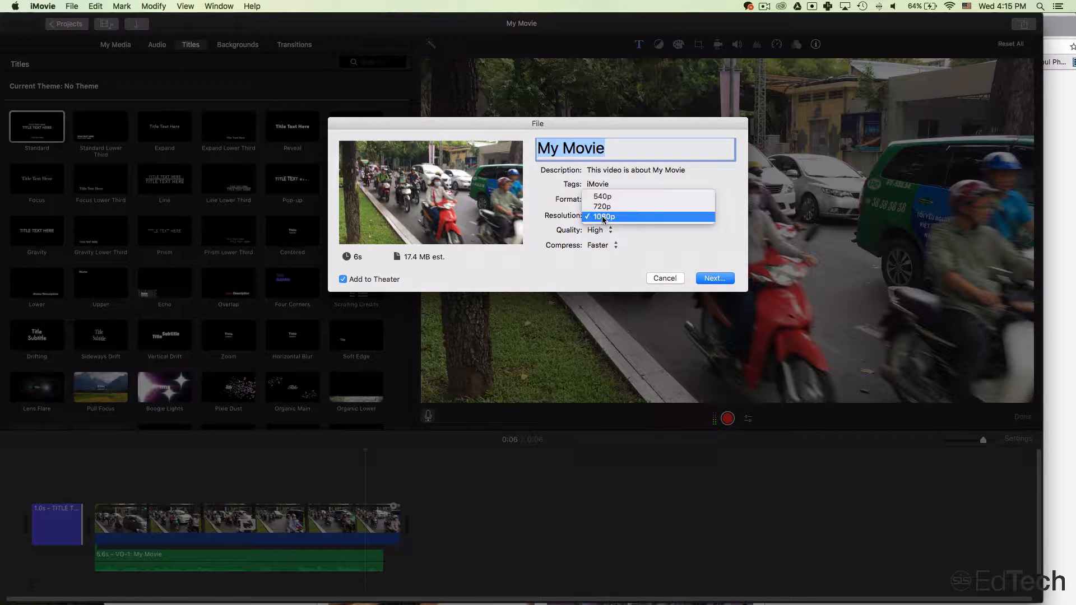
left_click(576, 270)
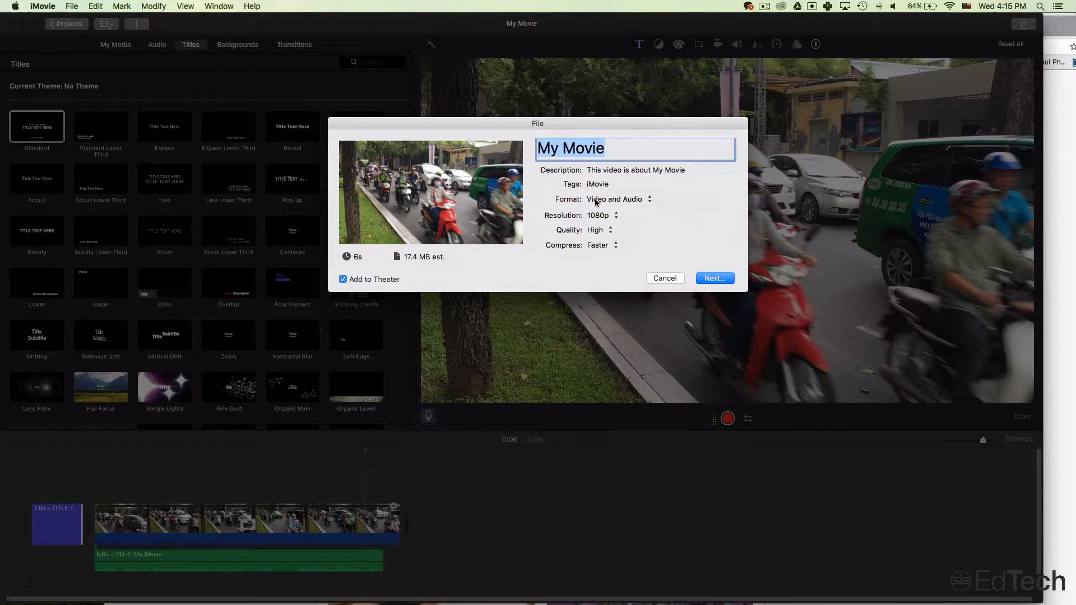
left_click(601, 250)
left_click(604, 276)
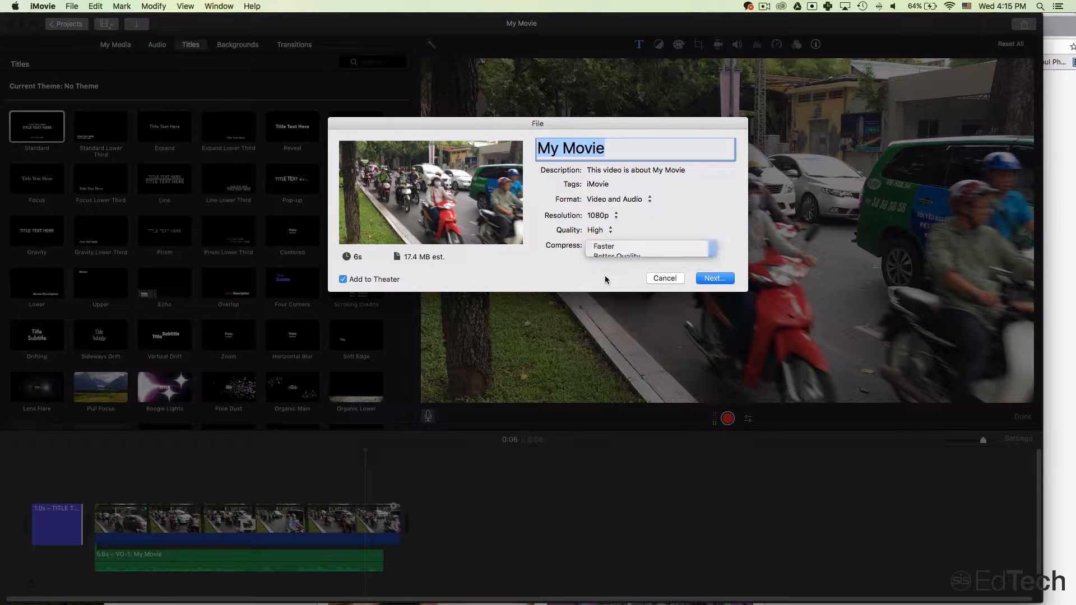
left_click(711, 277)
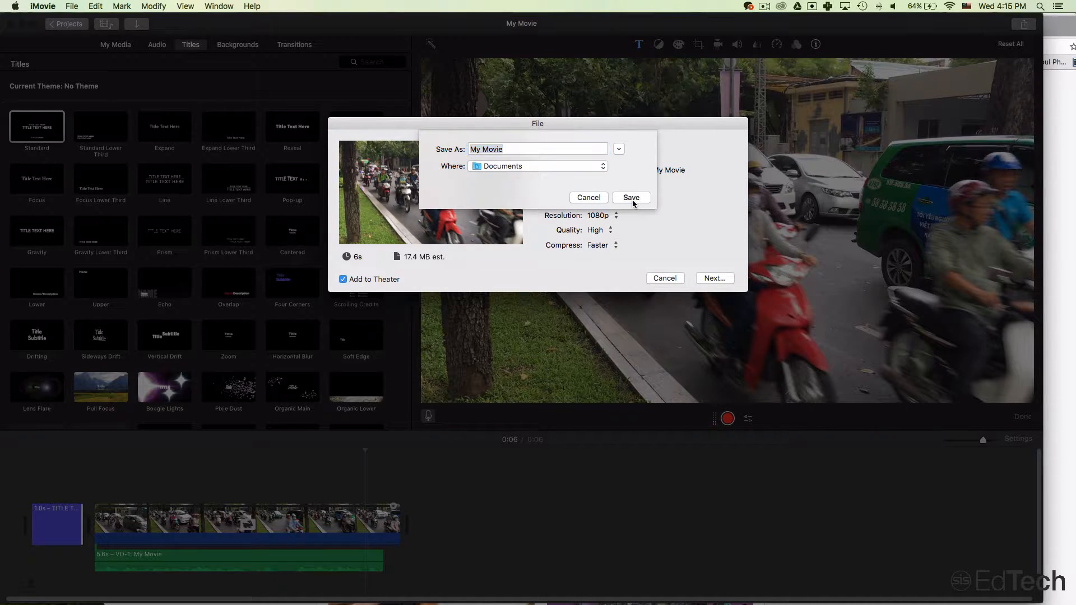
left_click(631, 199)
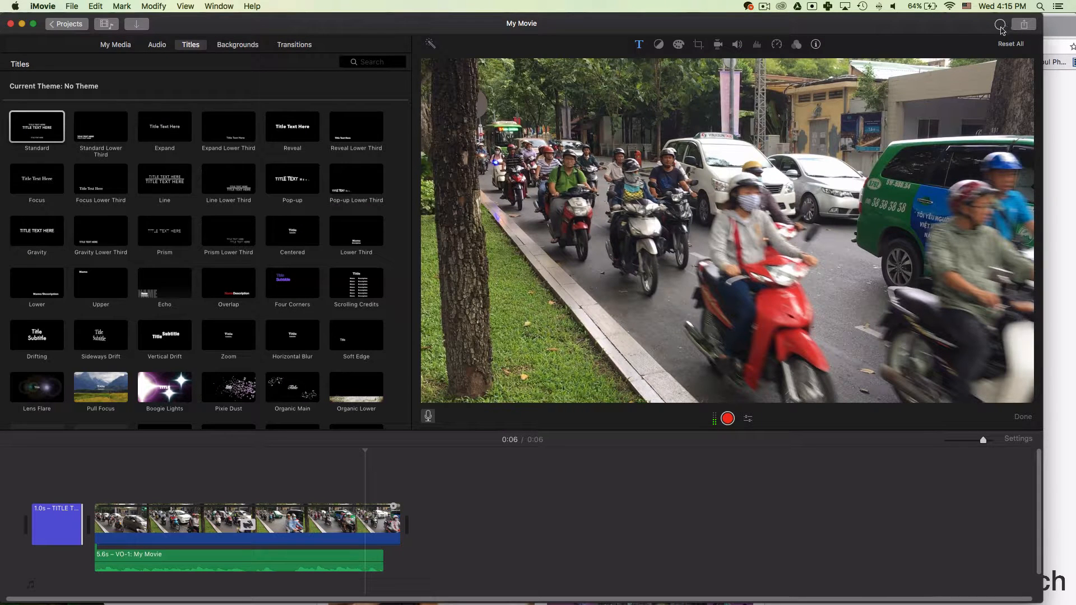